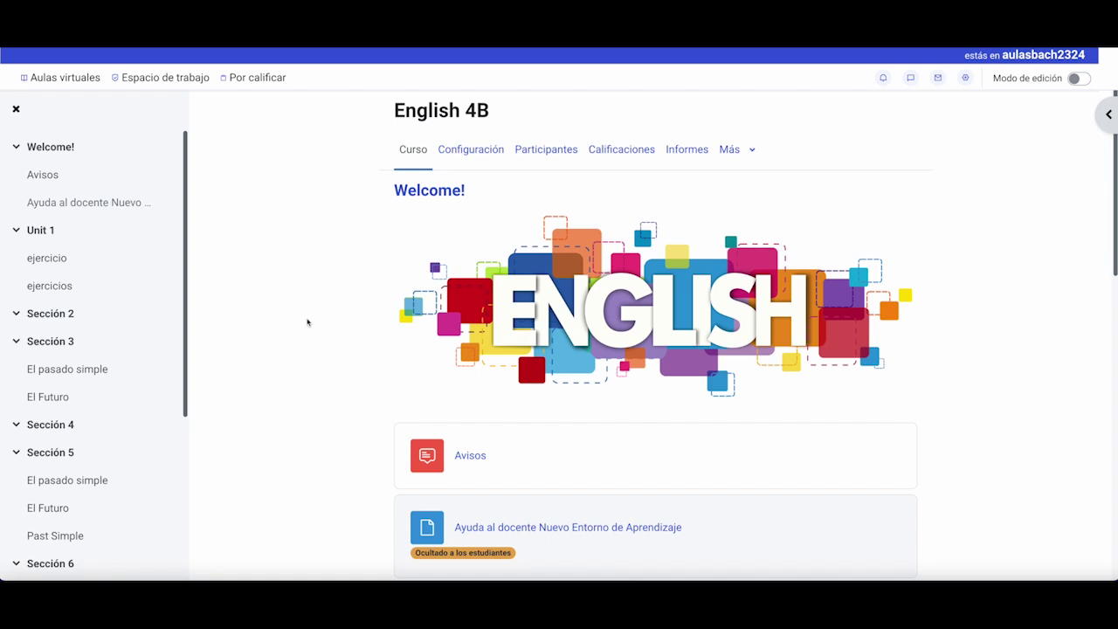
- Open Sección 7 of the English 4B course and turn on editing mode
scroll(103, 302, down, 5)
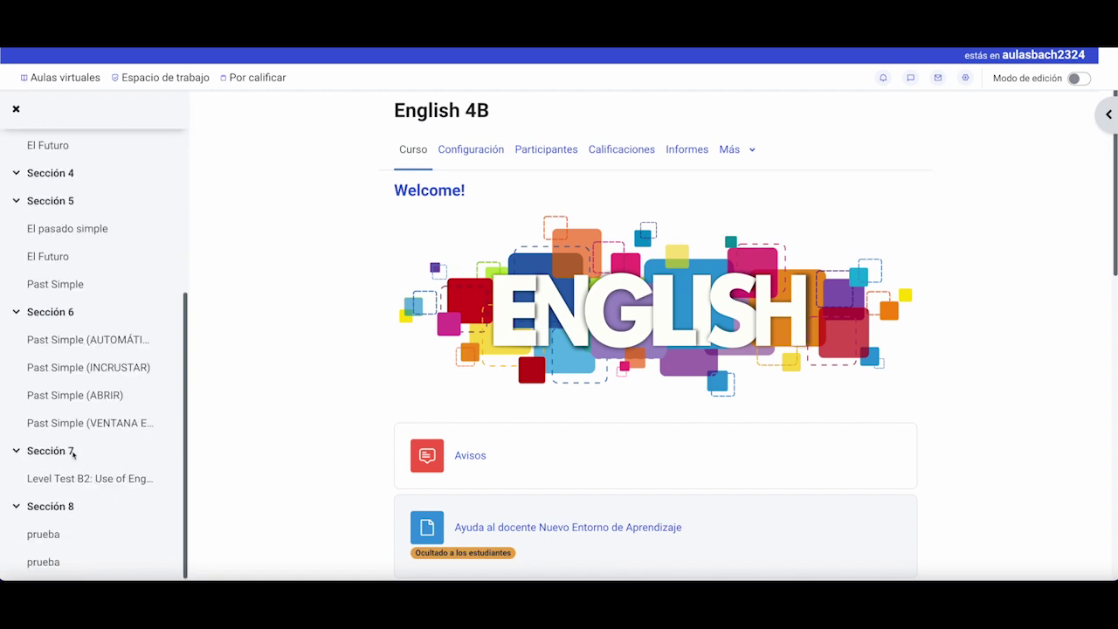
click(55, 451)
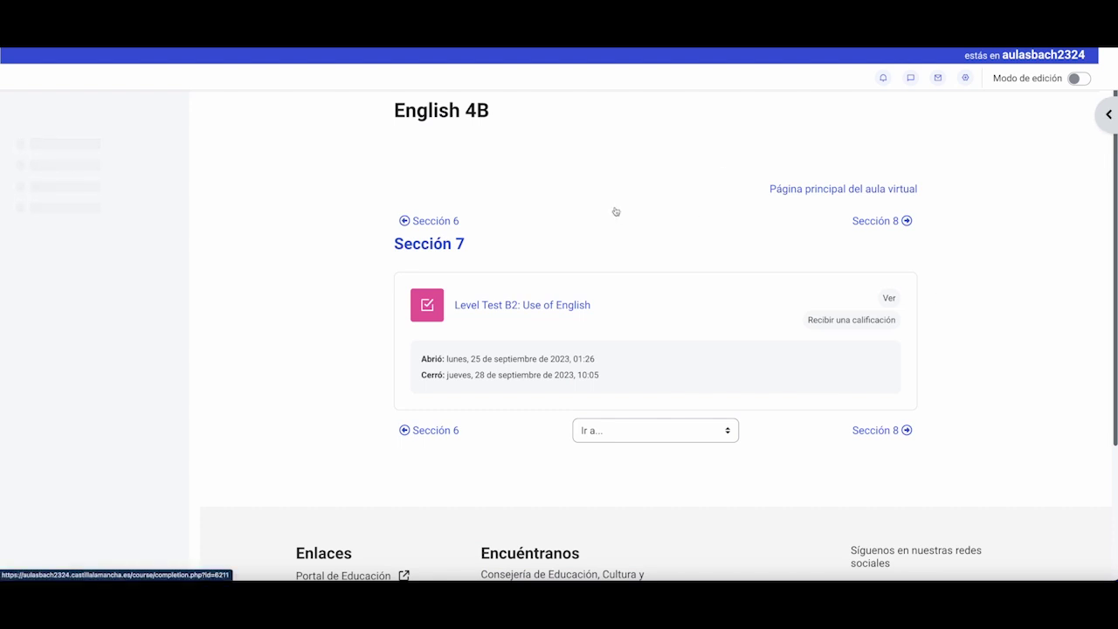
click(1079, 77)
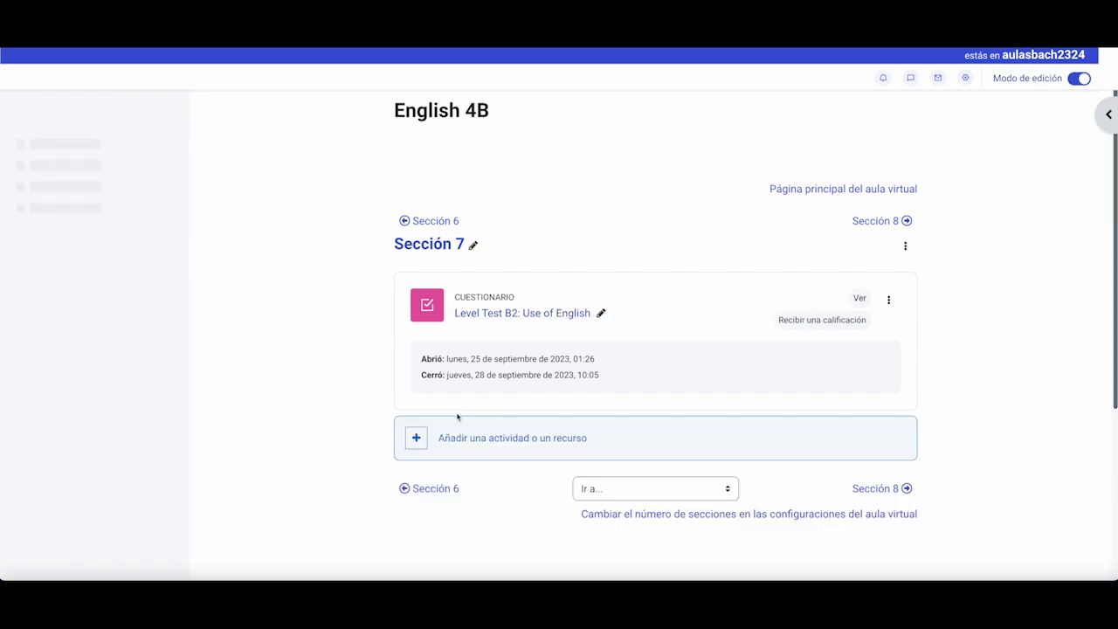
- Add a new Foro activity to Sección 7 from the available activities
click(504, 443)
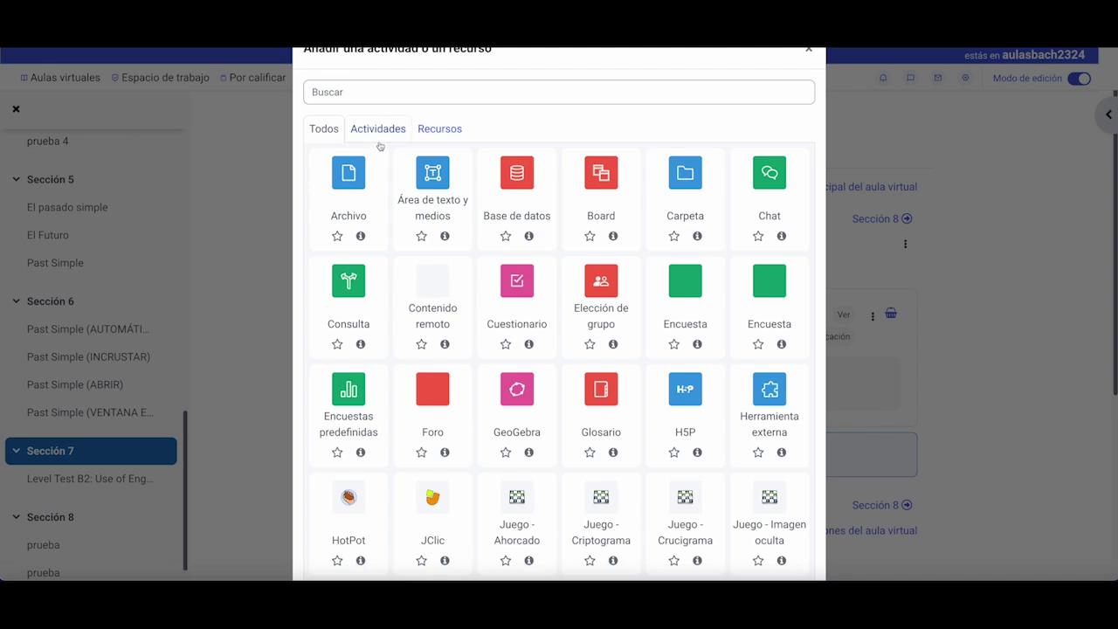
click(379, 129)
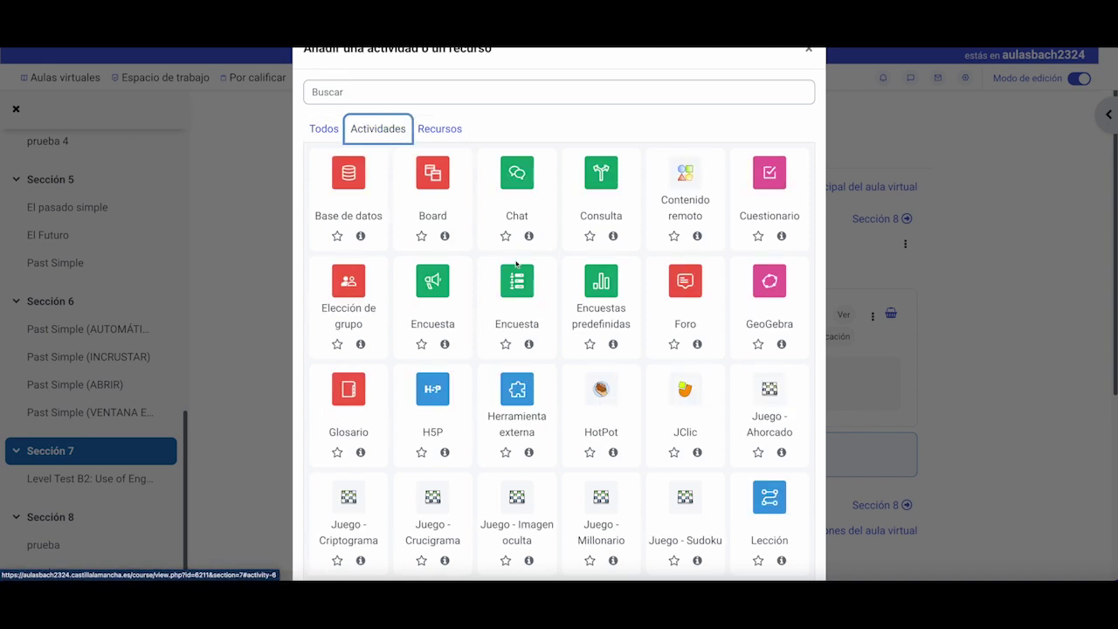
click(686, 301)
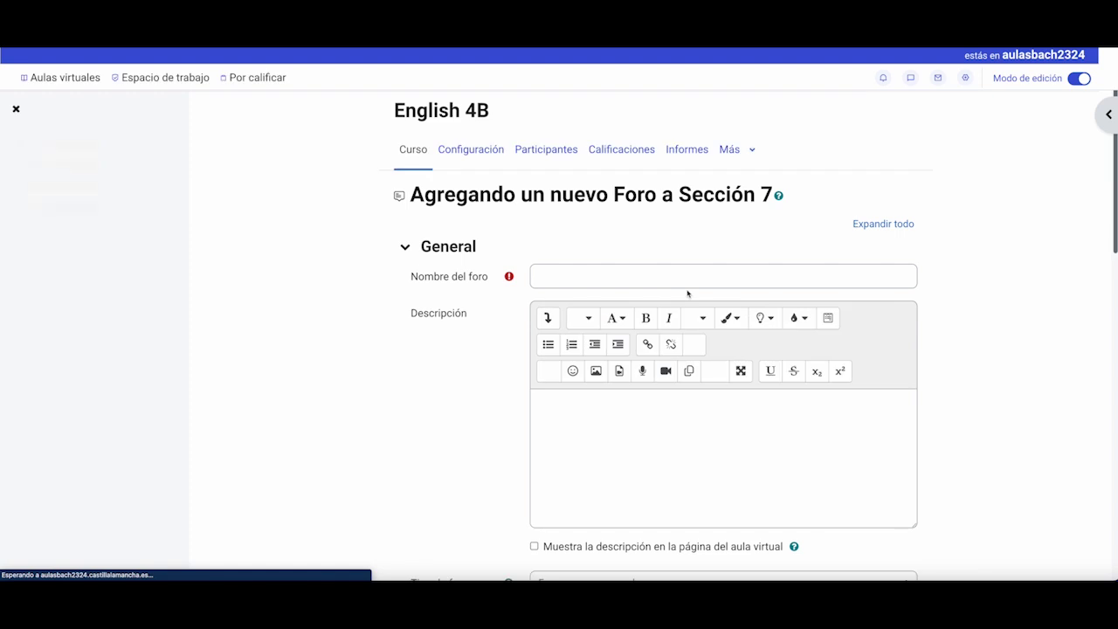
- Name the forum "Prueba Foro" and check the available forum types
click(577, 424)
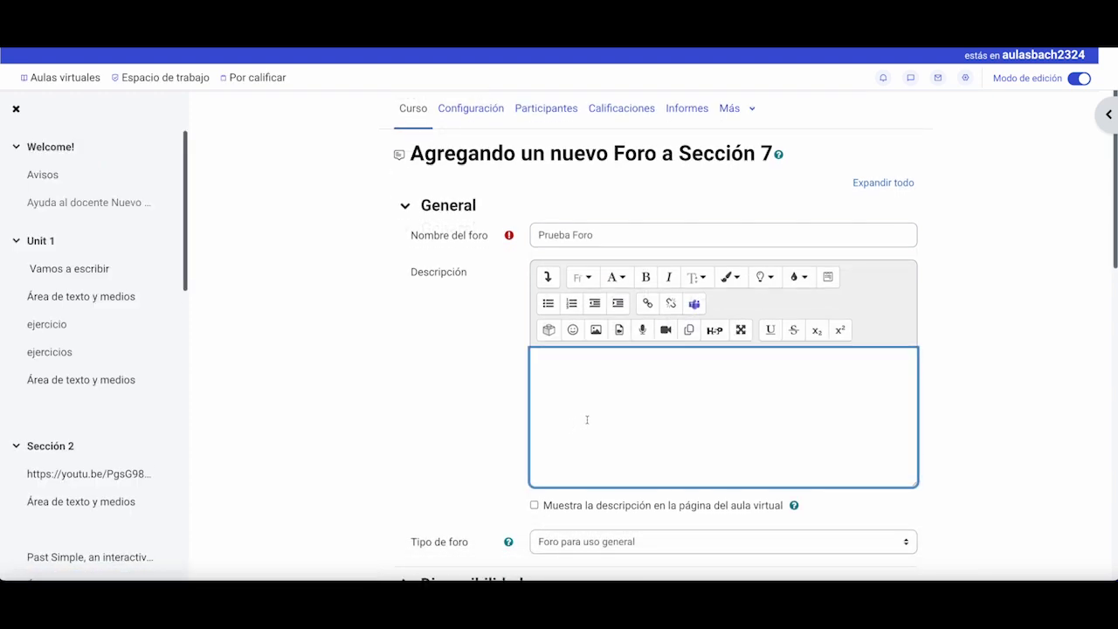
scroll(587, 420, down, 2)
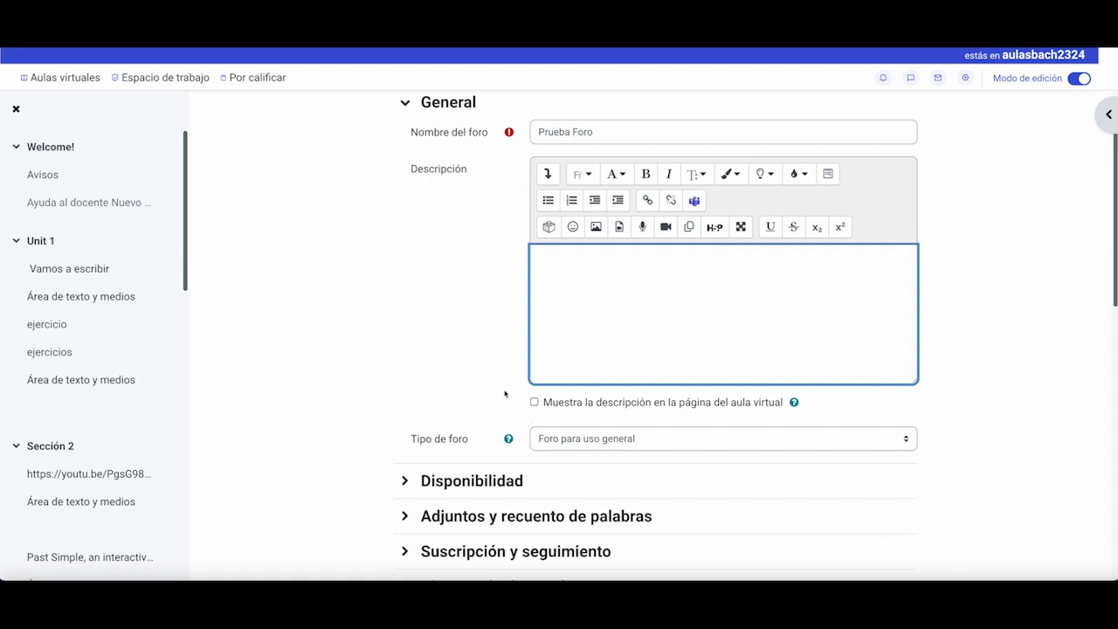
click(708, 441)
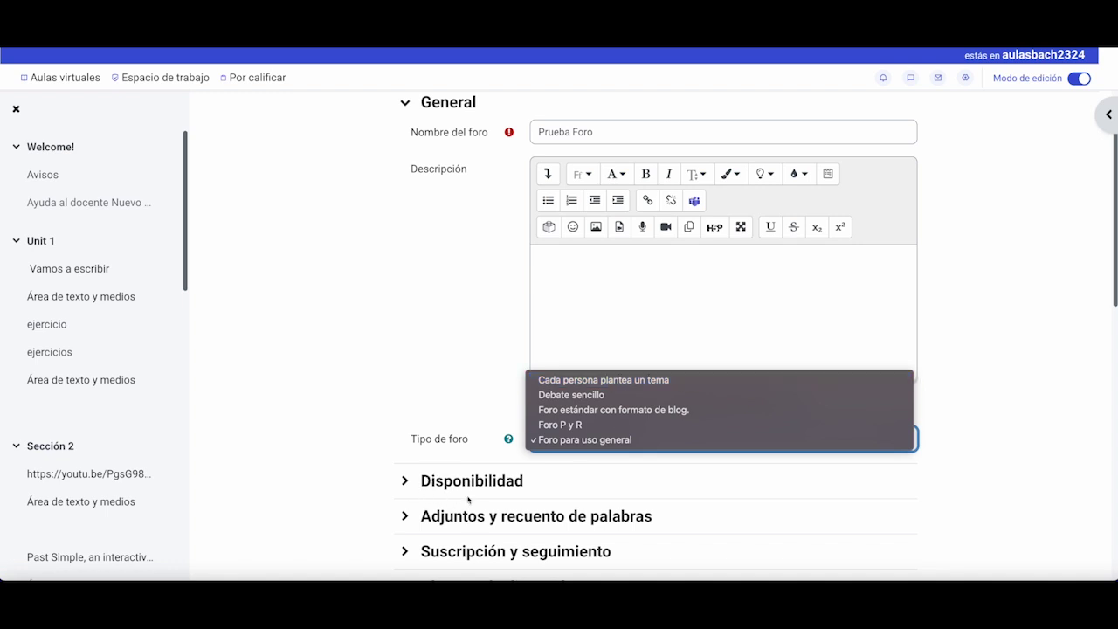
click(573, 482)
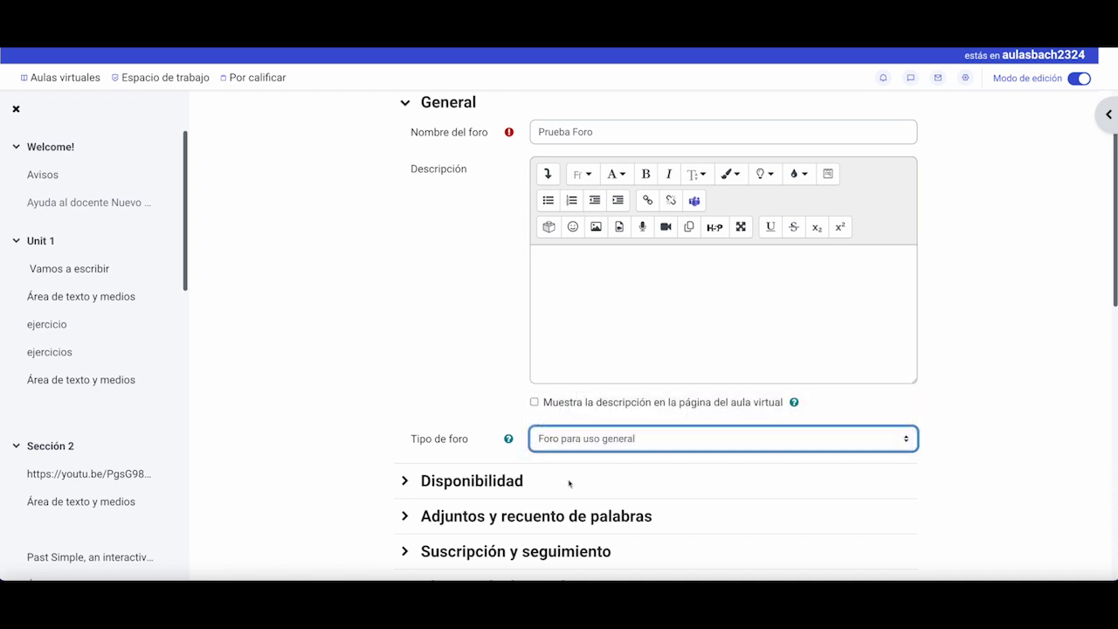
- Examine the forum's availability dates and its attachment size, attachment number and word count settings
scroll(568, 485, down, 2)
scroll(567, 485, down, 1)
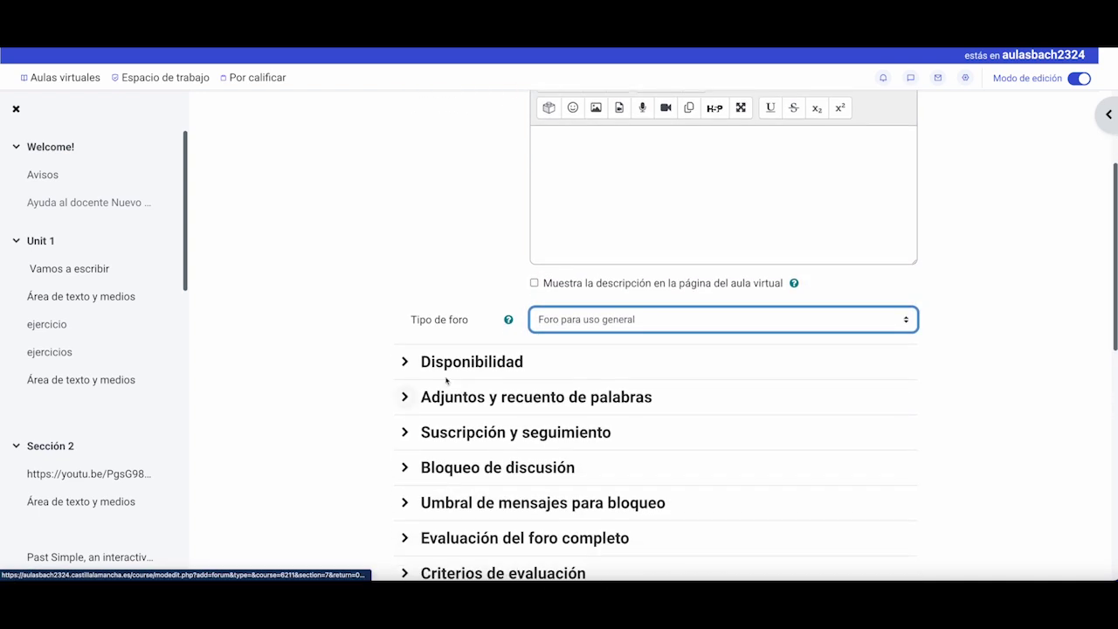
click(405, 360)
scroll(546, 382, down, 3)
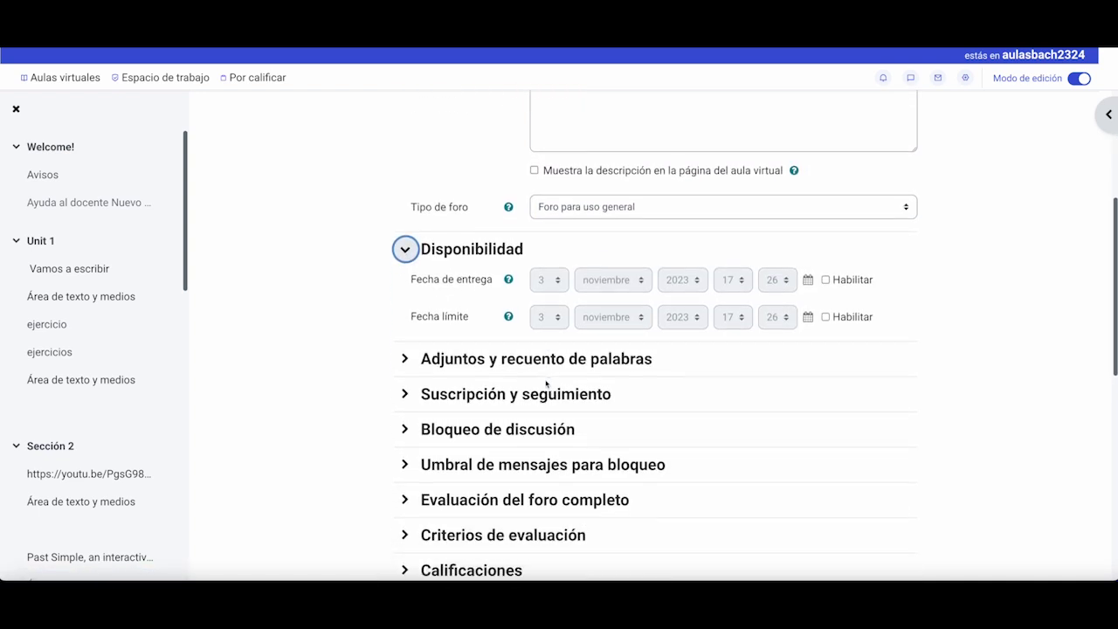
click(403, 332)
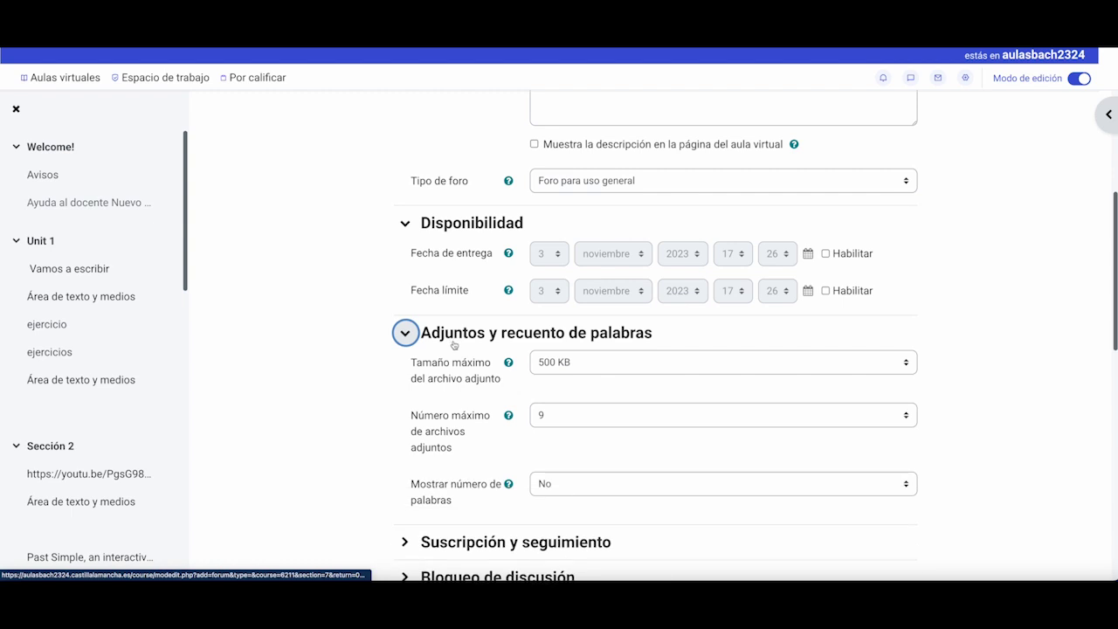
scroll(437, 359, down, 1)
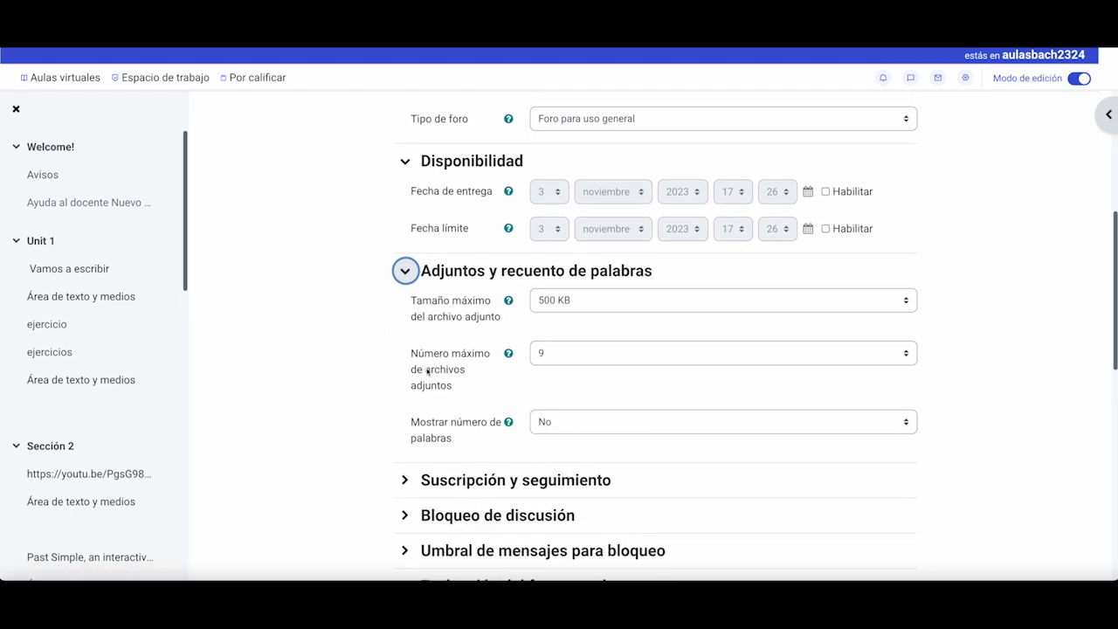
scroll(463, 352, down, 1)
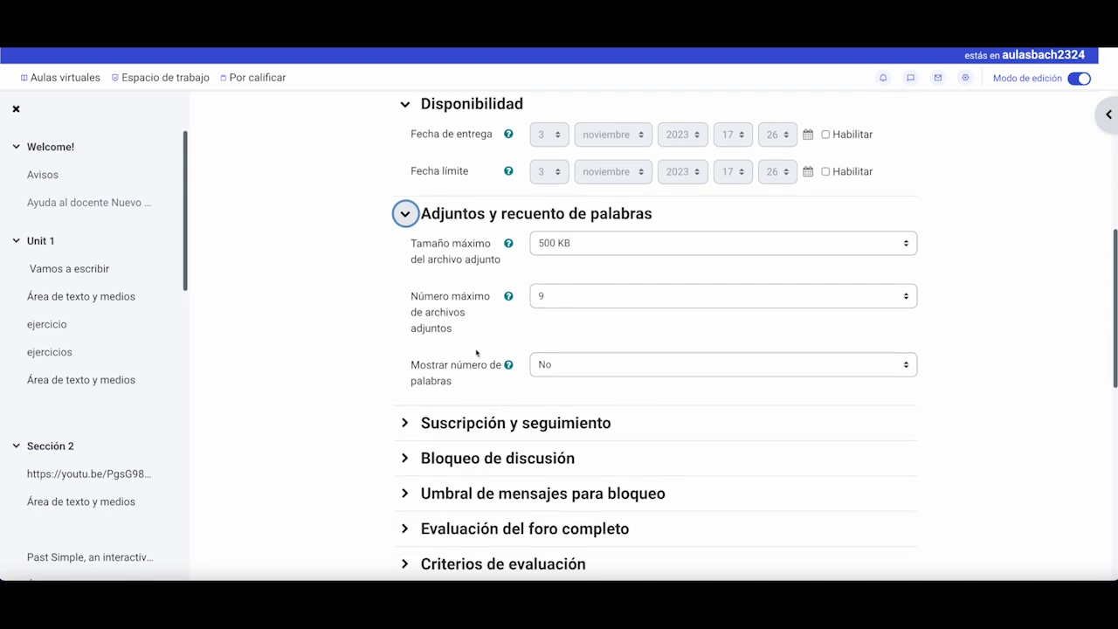
scroll(444, 362, down, 1)
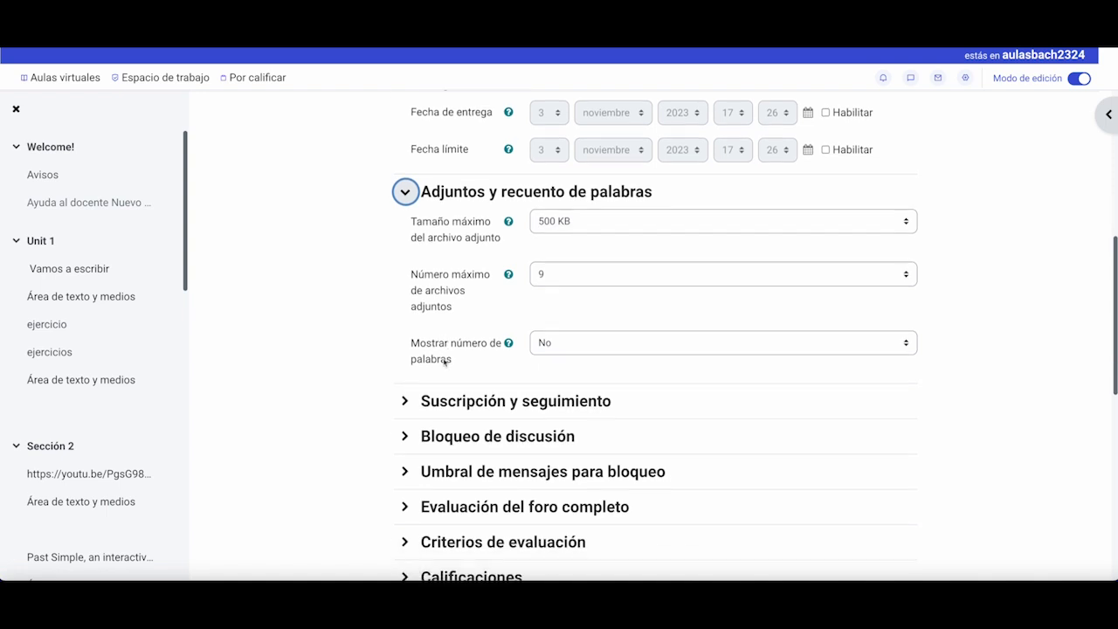
scroll(444, 361, down, 1)
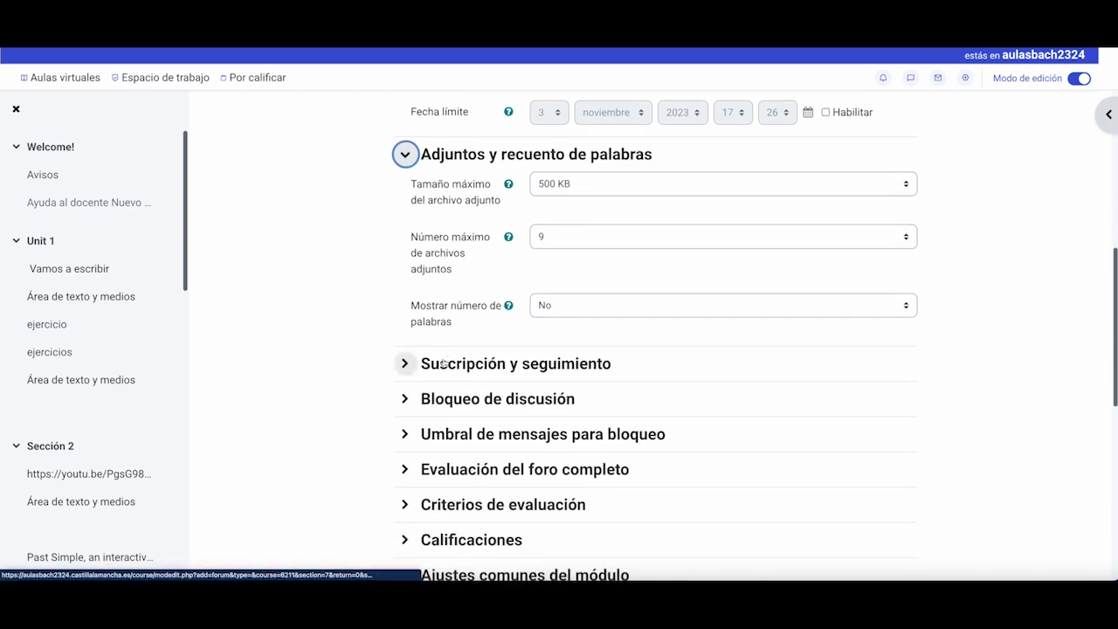
- Examine the forum's subscription mode and read tracking options
scroll(459, 349, down, 2)
click(404, 266)
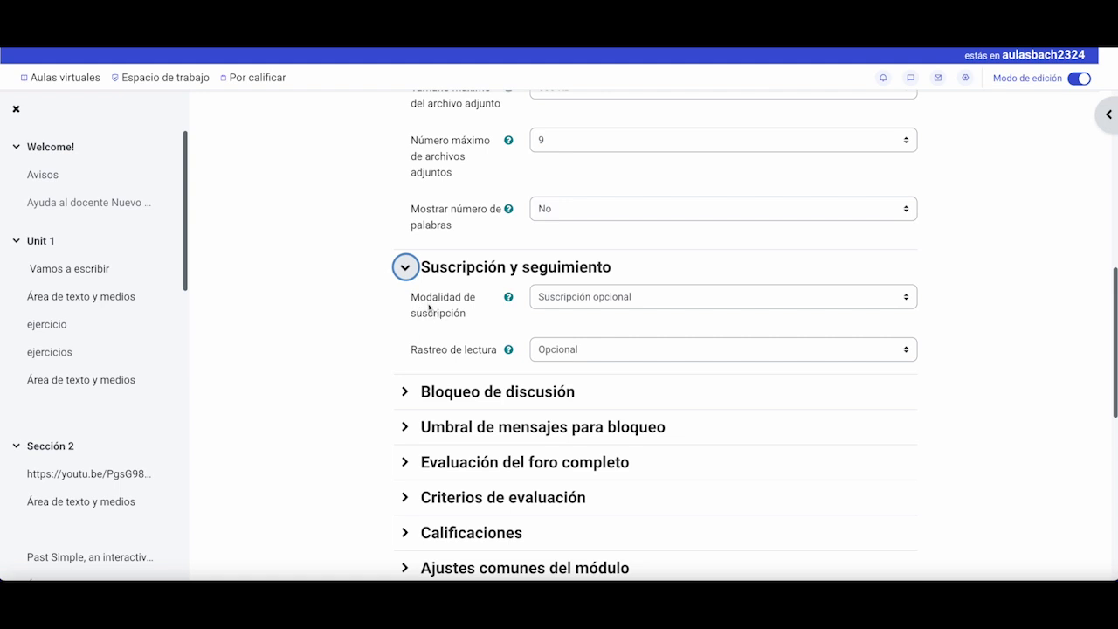
click(767, 299)
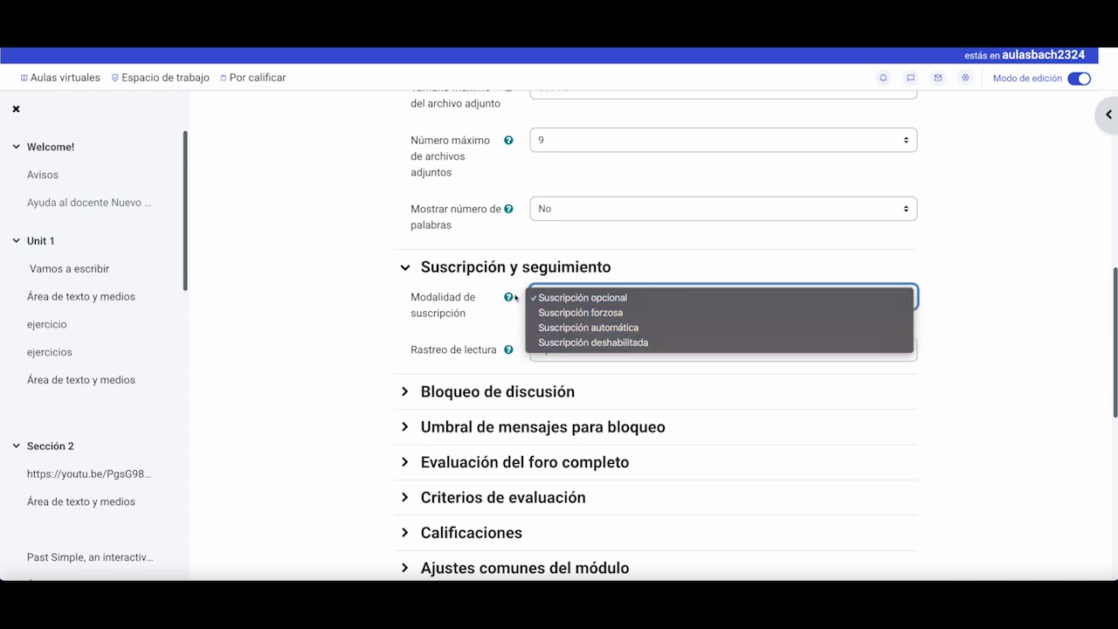
click(500, 323)
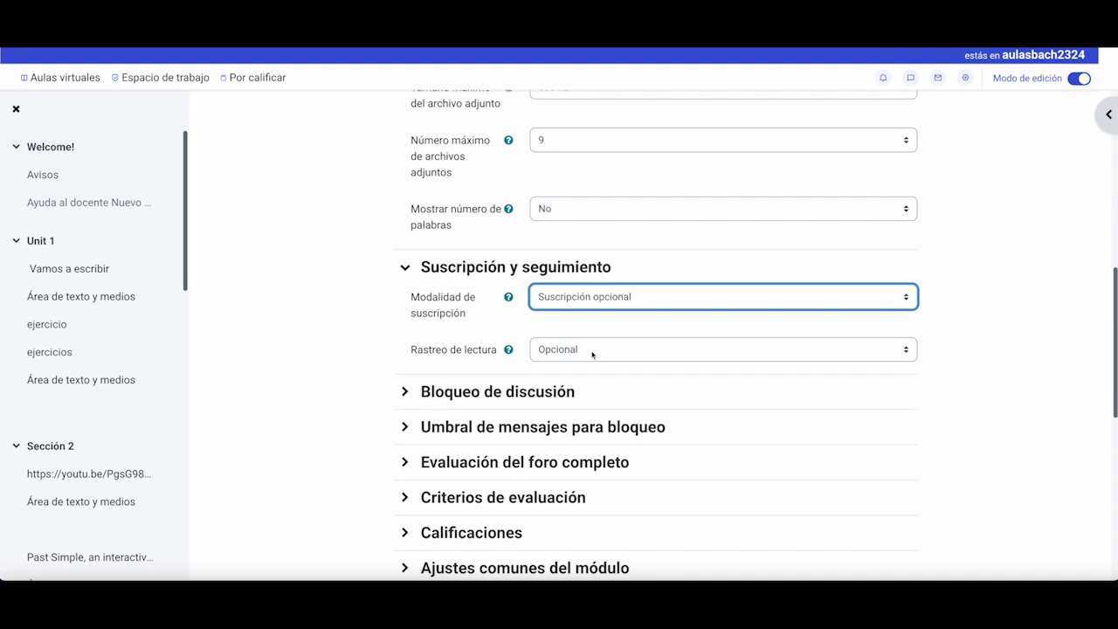
click(688, 356)
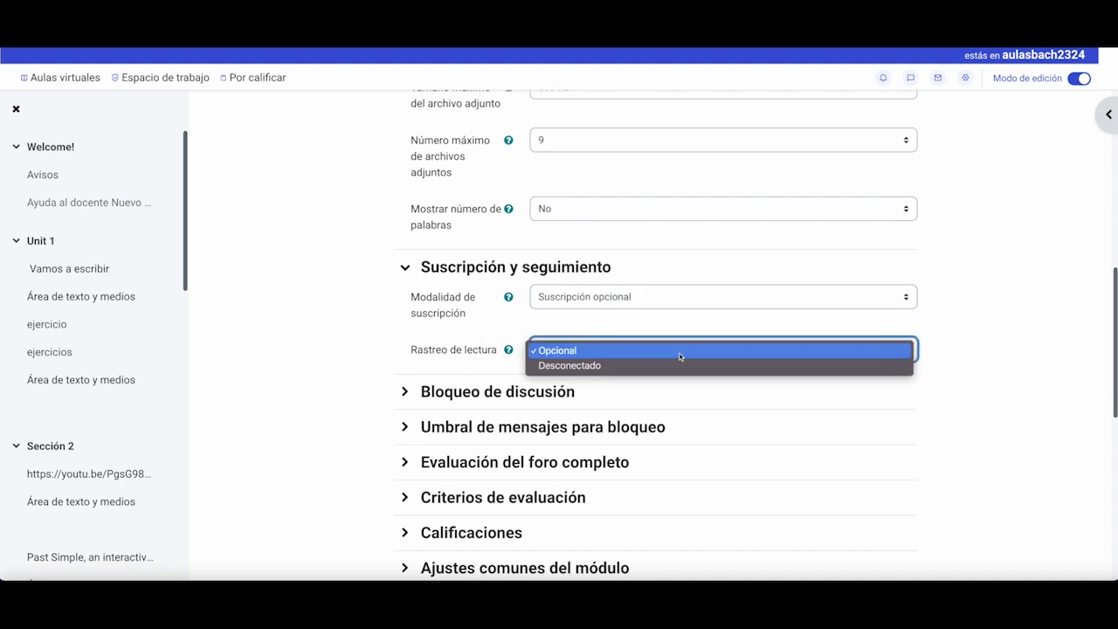
click(758, 399)
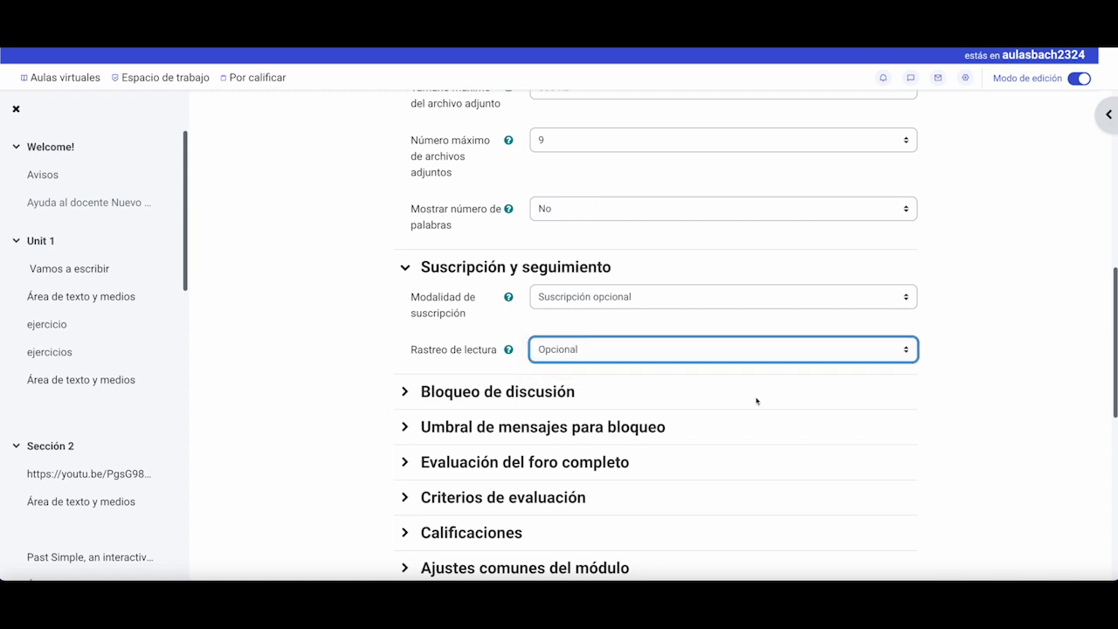
- Examine the inactivity periods for locking discussions and the post threshold for blocking settings
click(405, 392)
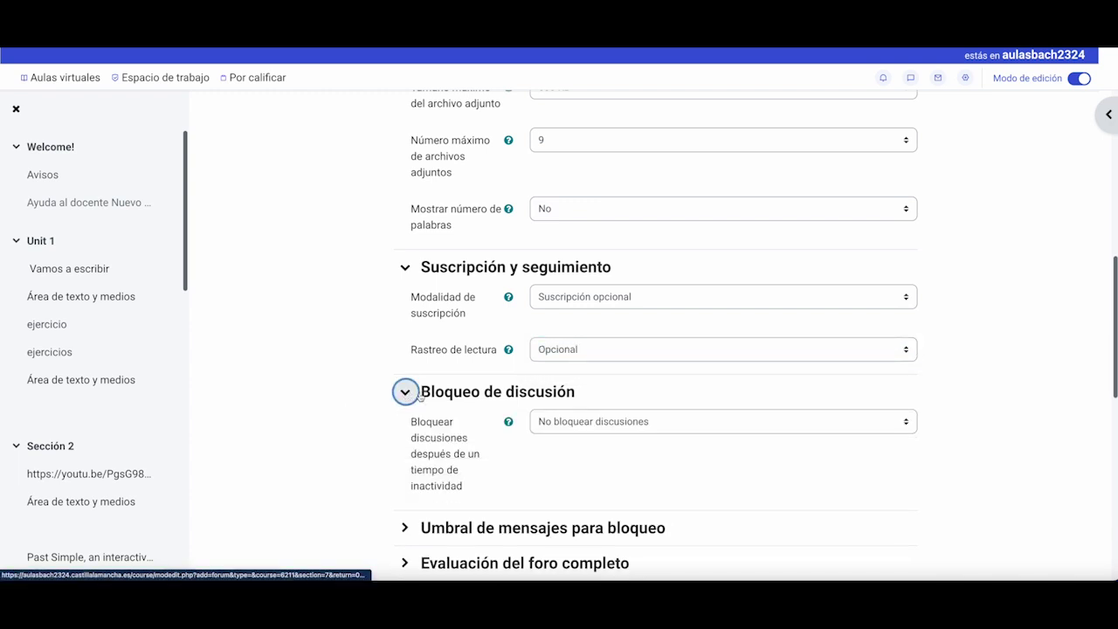
scroll(487, 401, down, 2)
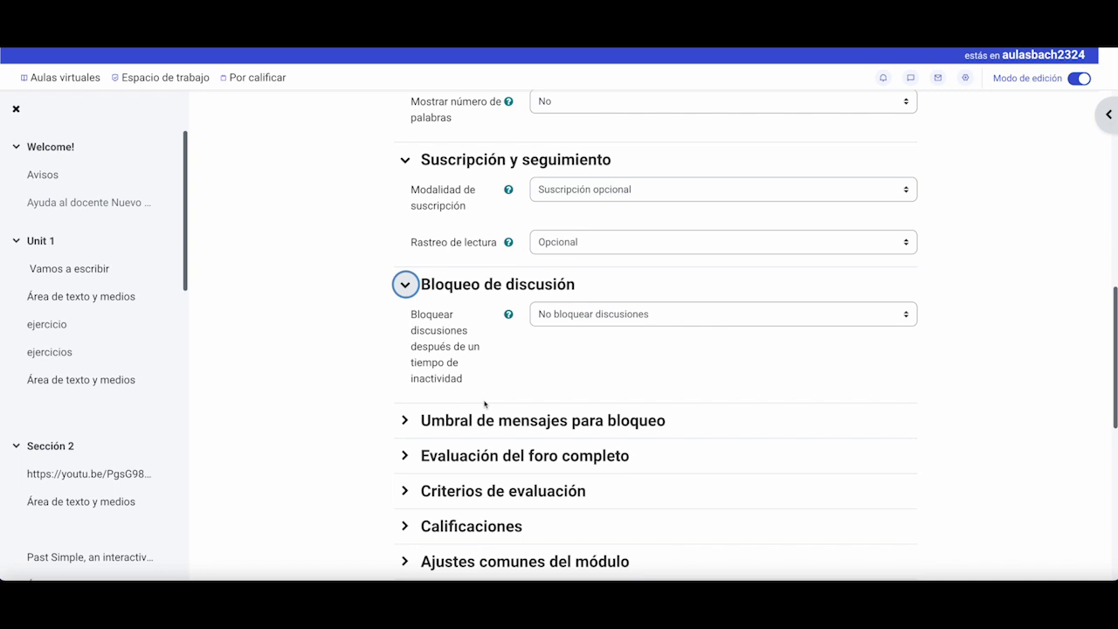
click(903, 315)
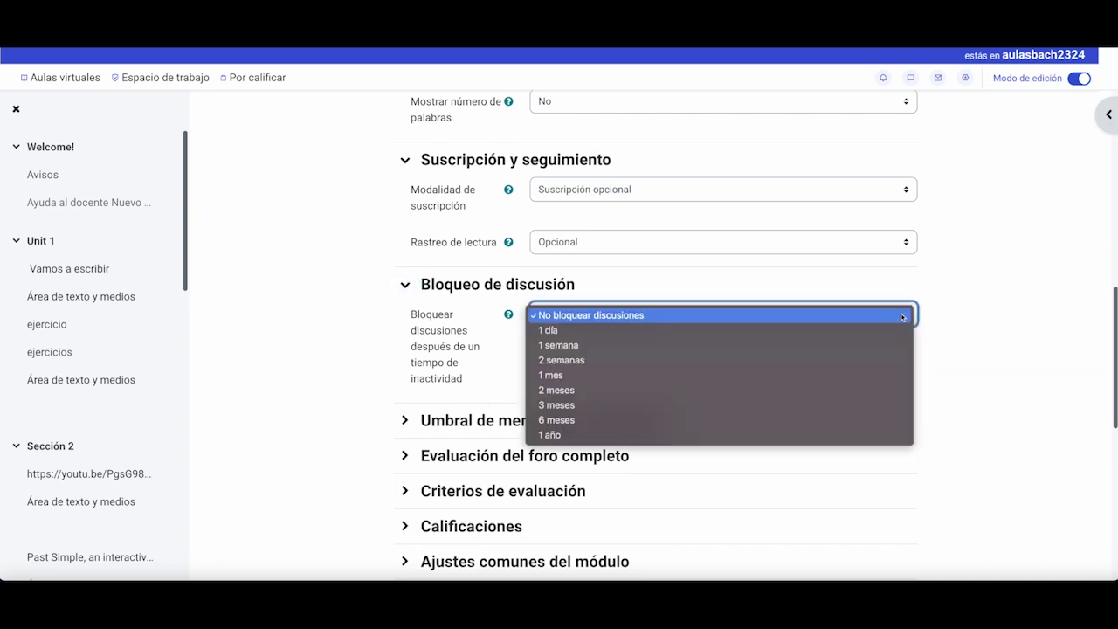
click(949, 318)
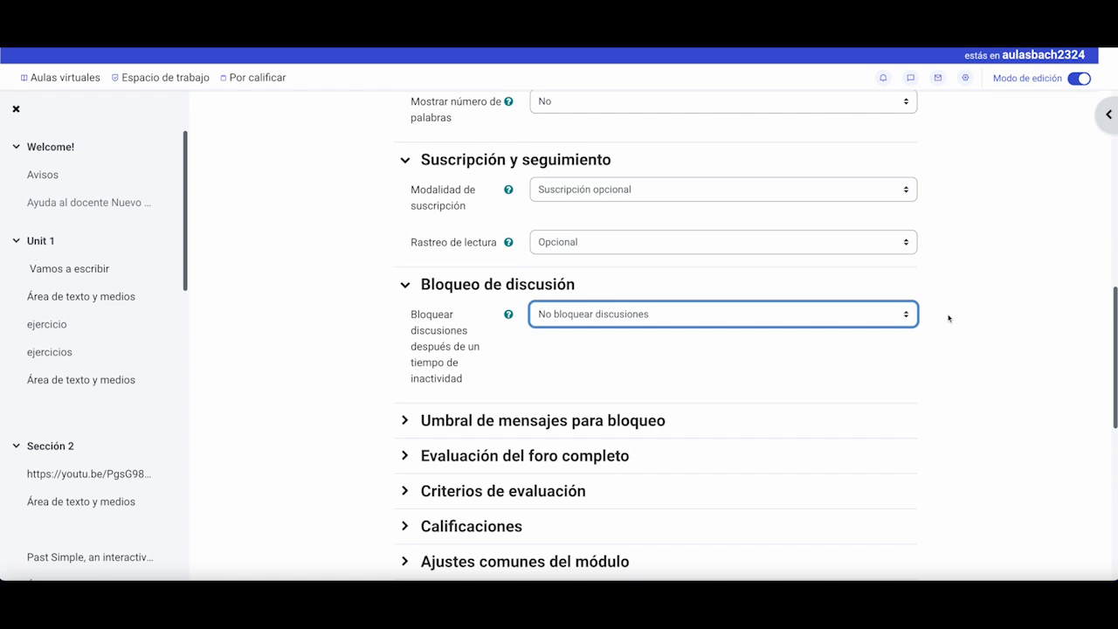
click(838, 317)
click(405, 420)
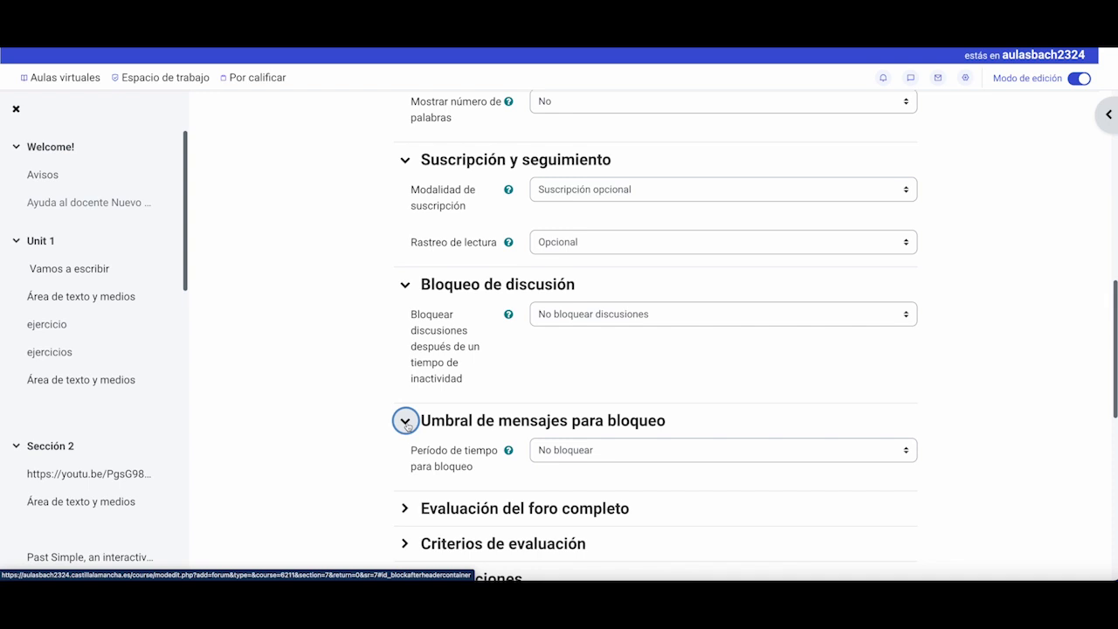
- Set the whole forum grading type to Puntuación with a maximum grade of 10
scroll(407, 425, down, 2)
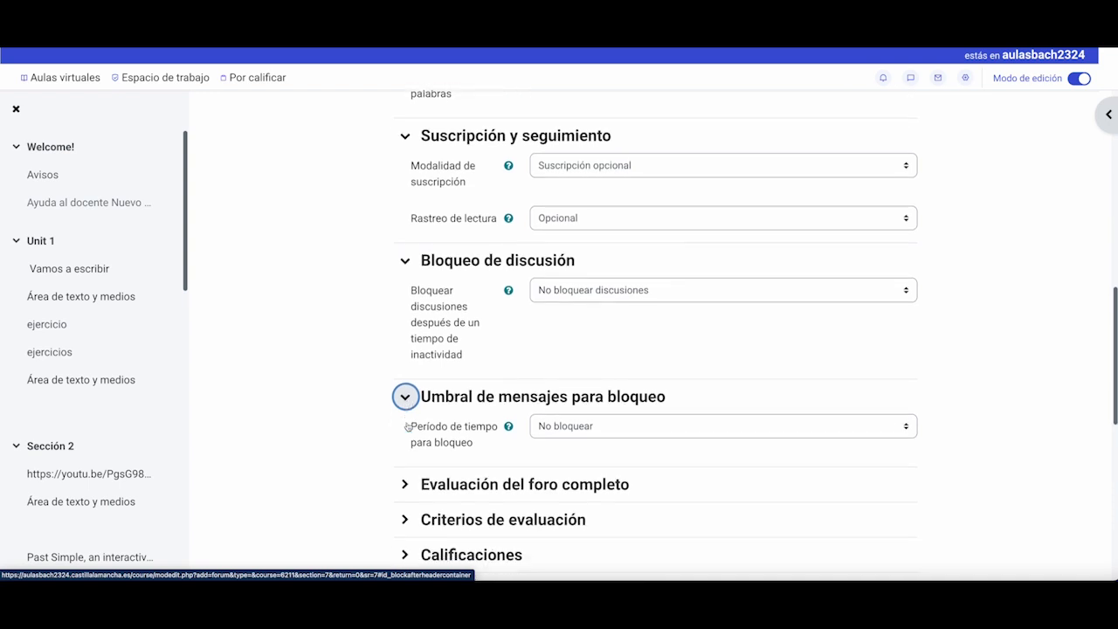
click(405, 342)
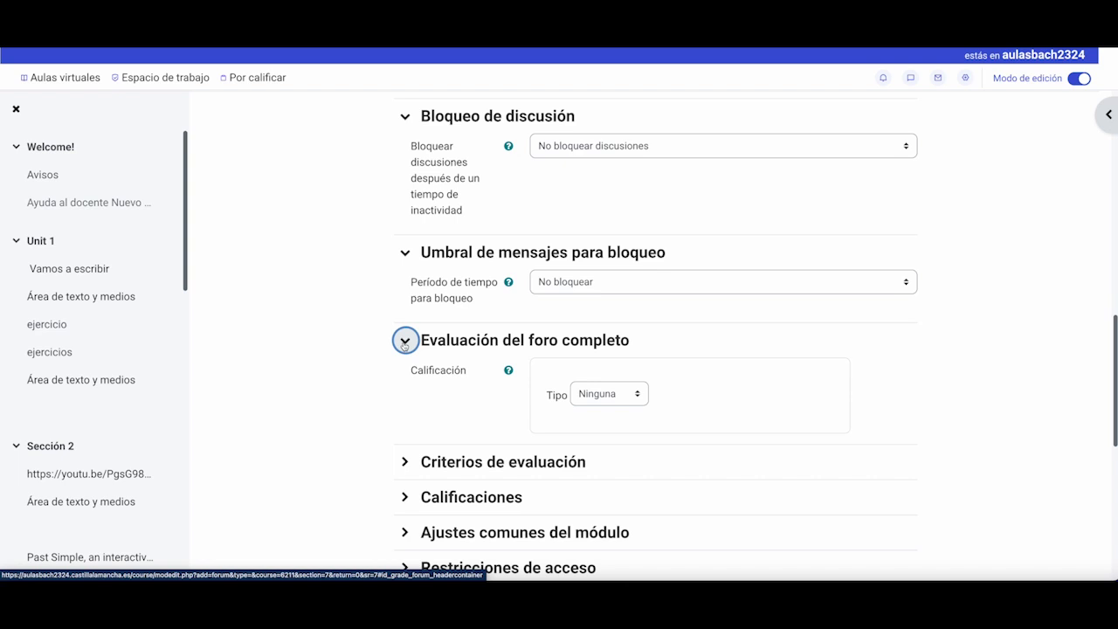
click(641, 394)
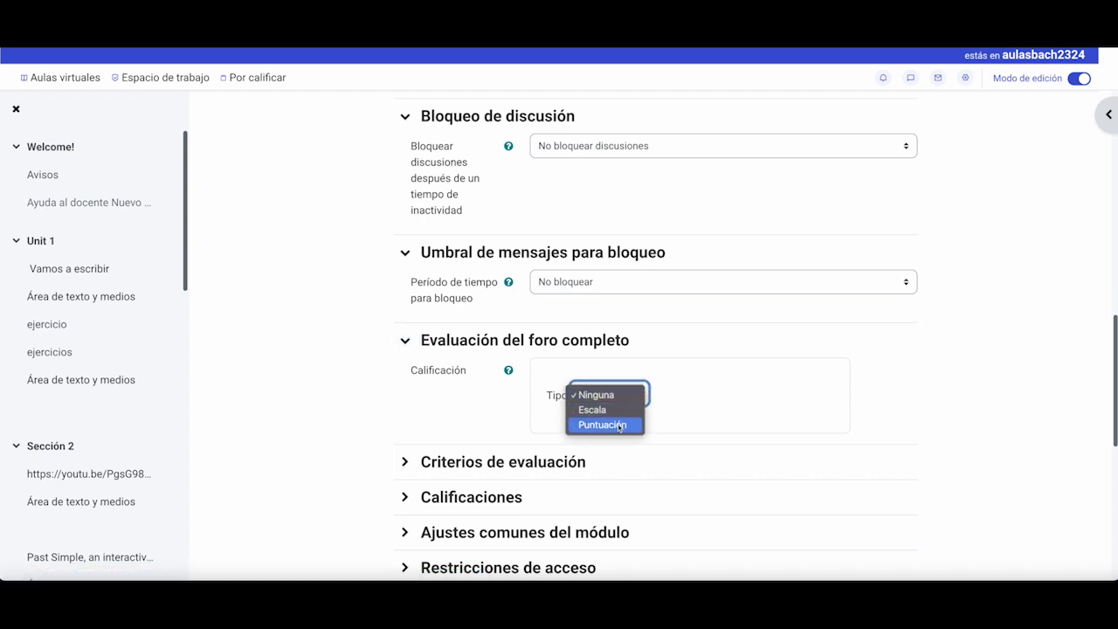
click(620, 426)
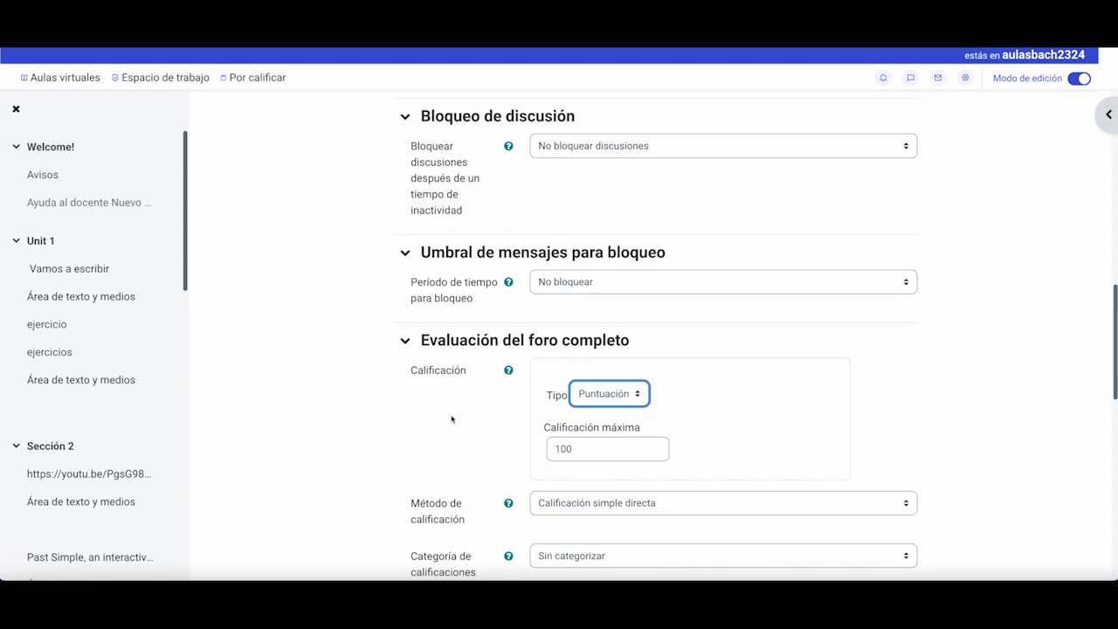
scroll(456, 416, down, 1)
scroll(456, 416, down, 1)
click(586, 365)
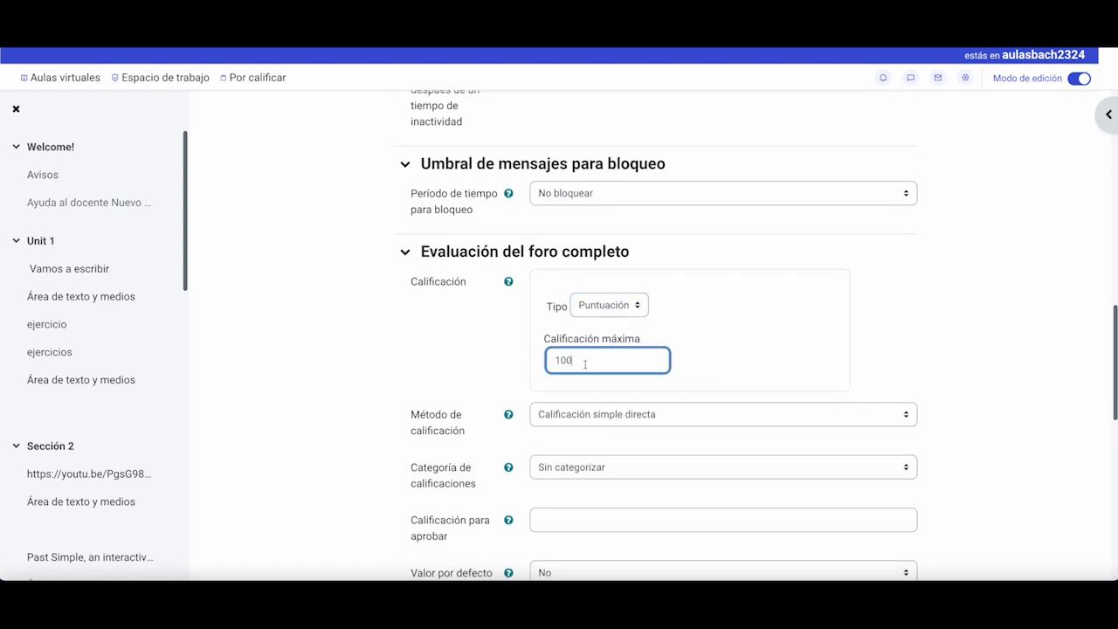
key(BackSpace)
- Examine the forum's evaluation criteria list and its ratings settings
scroll(506, 421, down, 2)
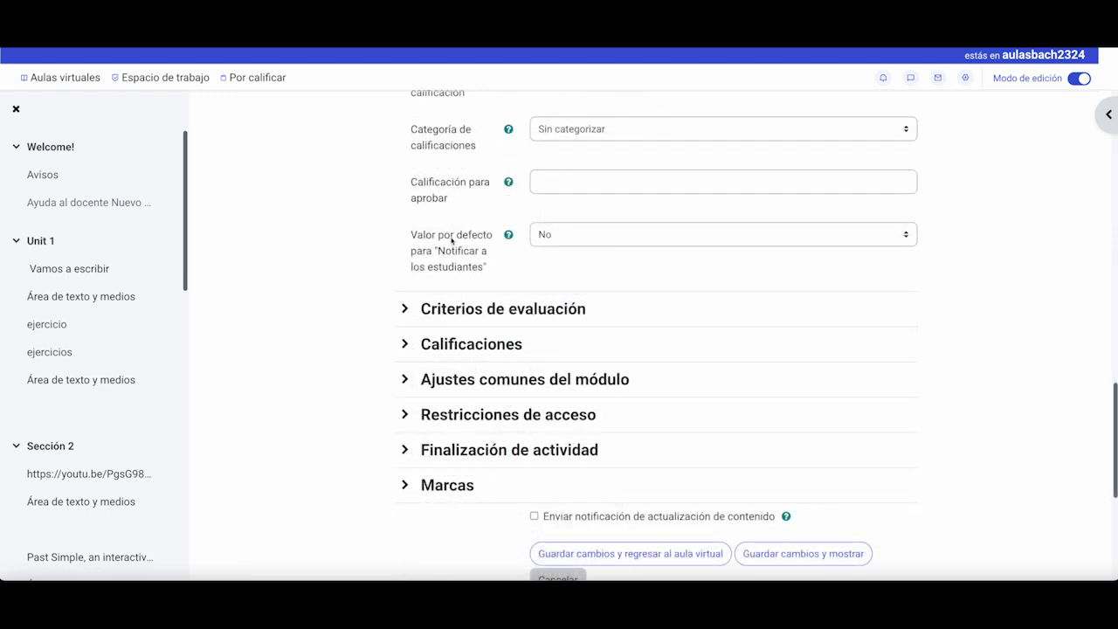
click(407, 310)
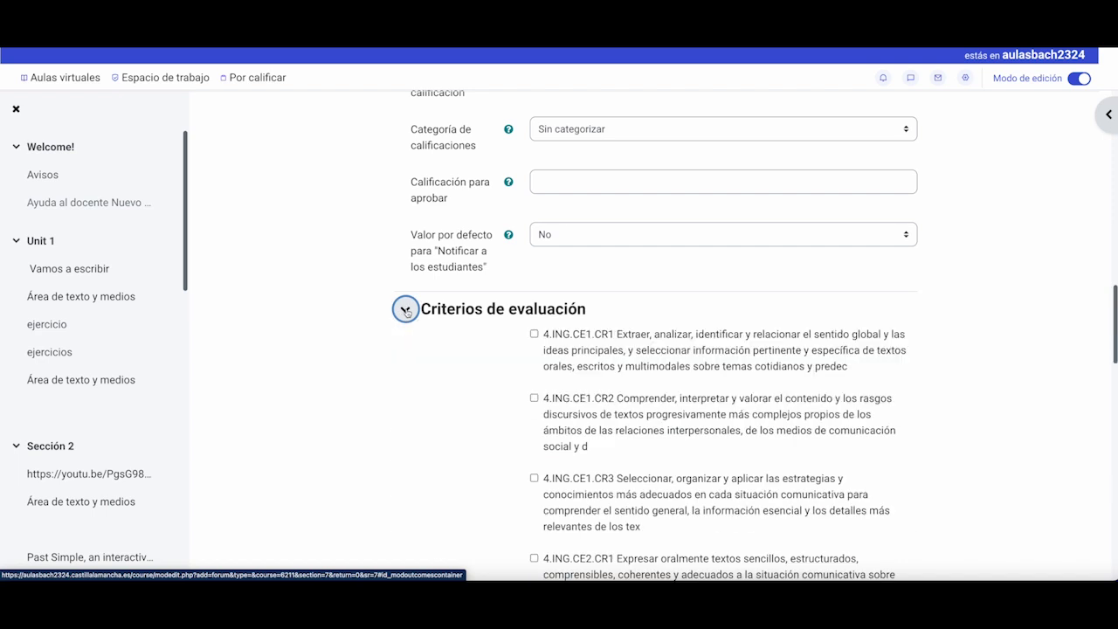
click(407, 311)
click(405, 225)
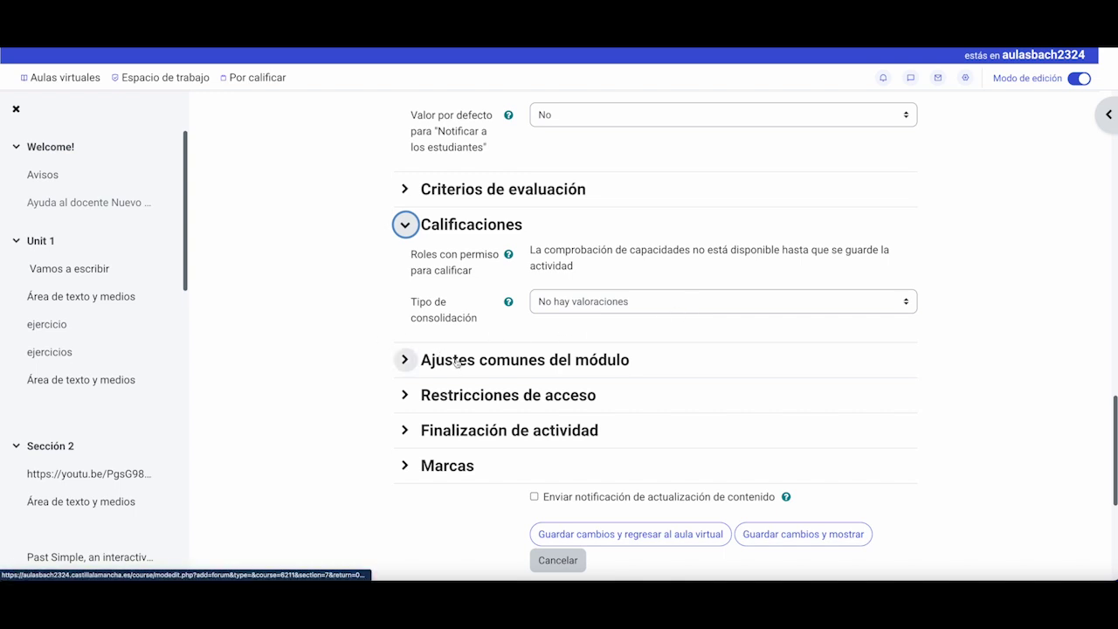
- Check the access restriction, common module and activity completion settings, and save the forum, returning to the course
scroll(456, 363, down, 2)
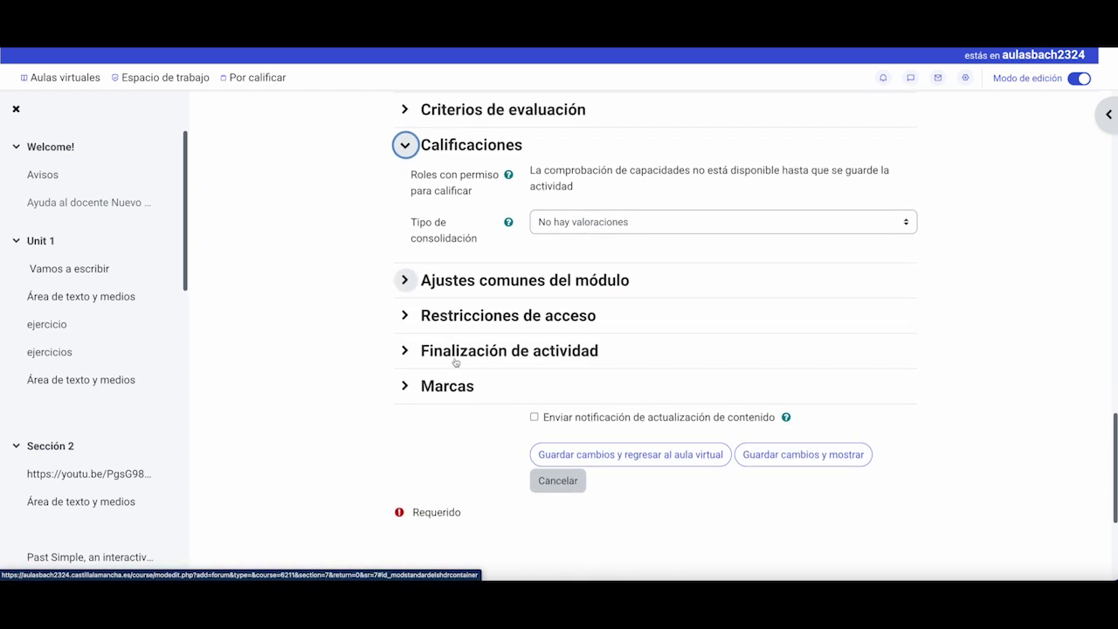
click(405, 318)
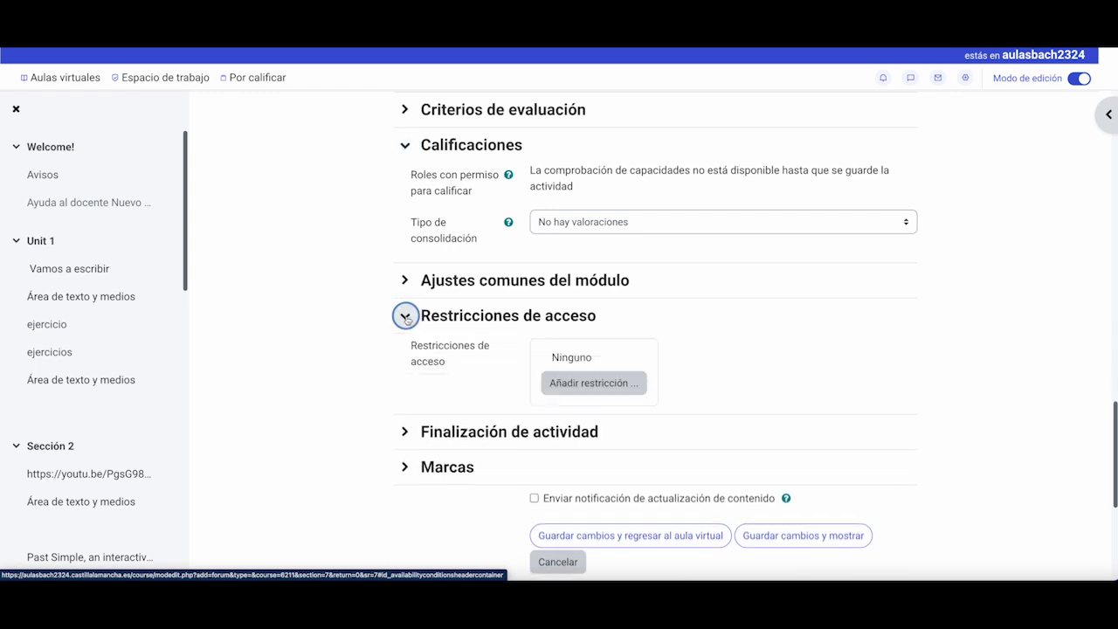
click(404, 281)
scroll(412, 358, down, 4)
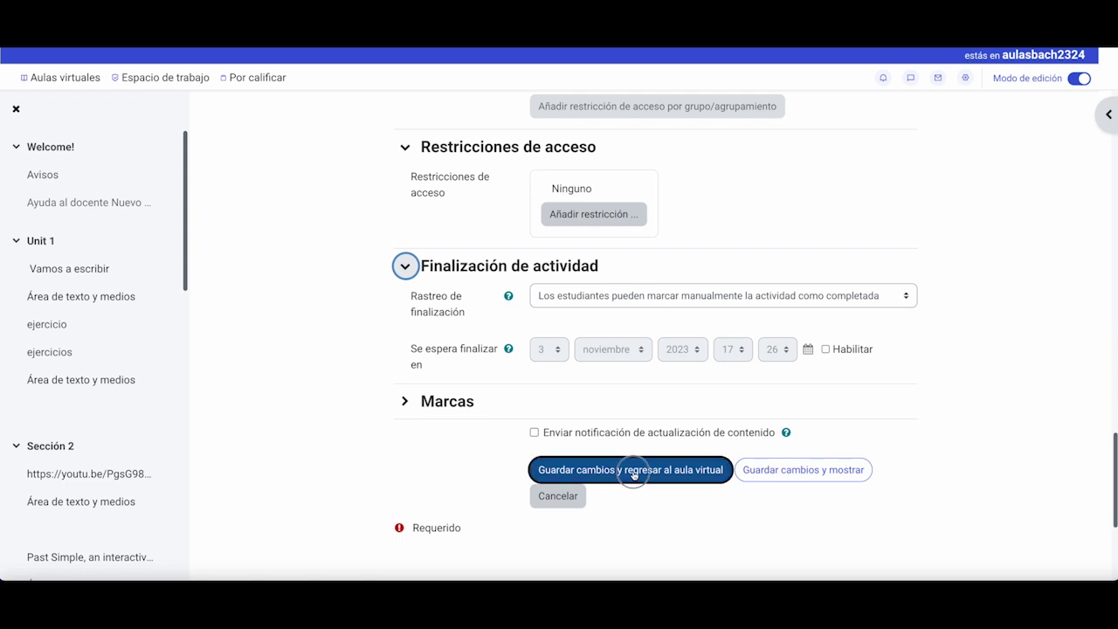
click(634, 471)
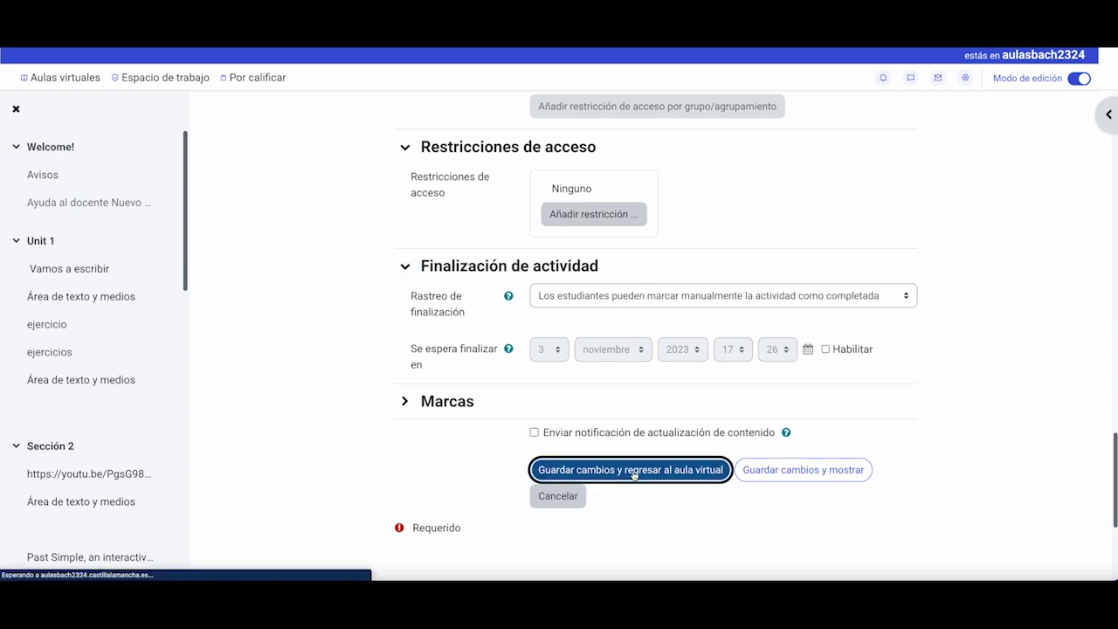